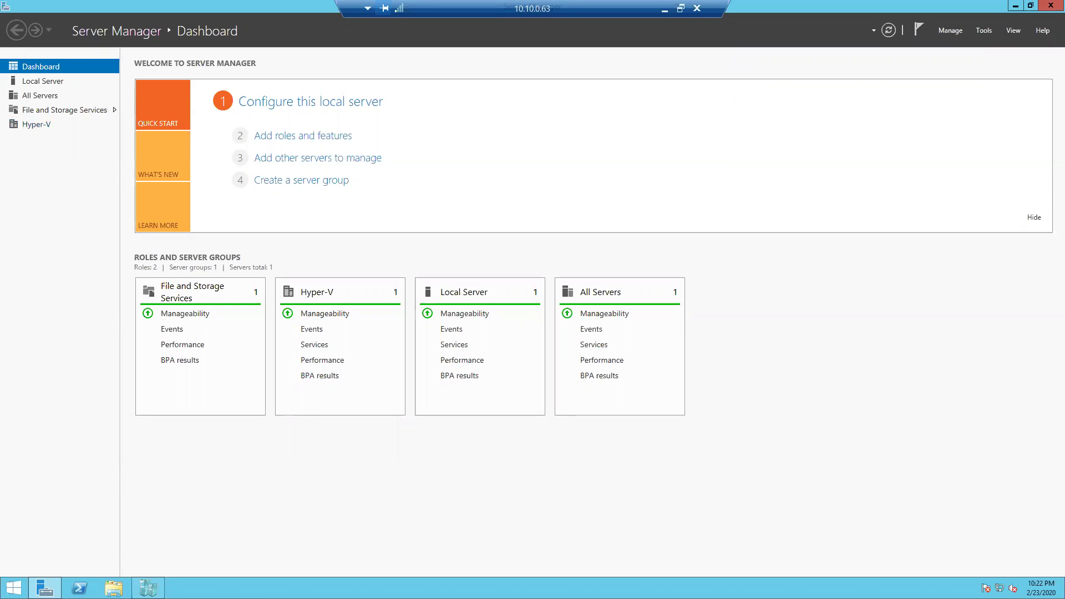
- Search for Hyper-V Manager from the Start screen and open it
click(145, 583)
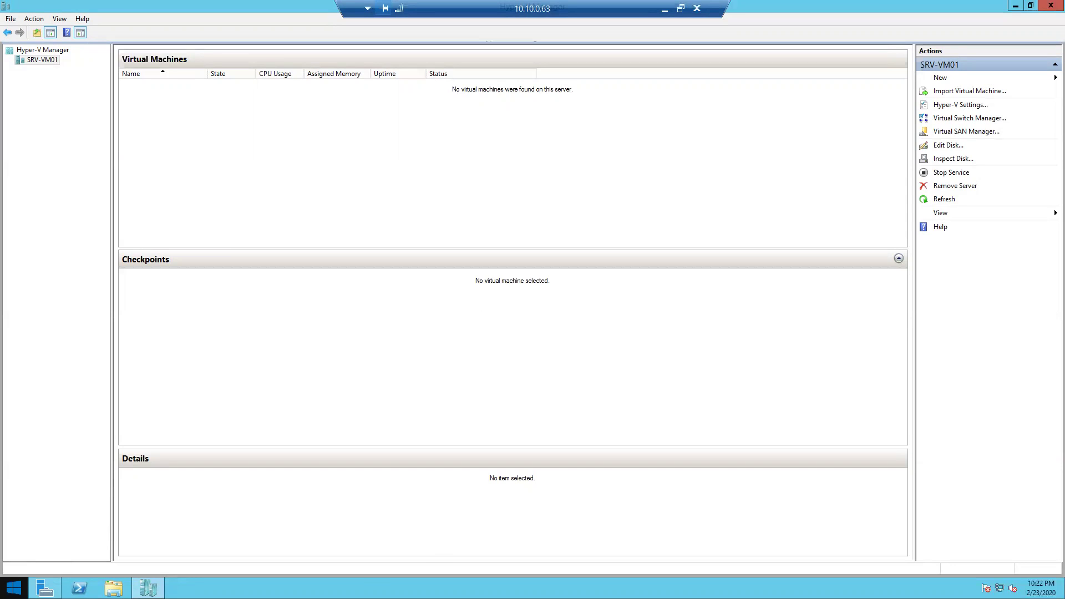
click(13, 587)
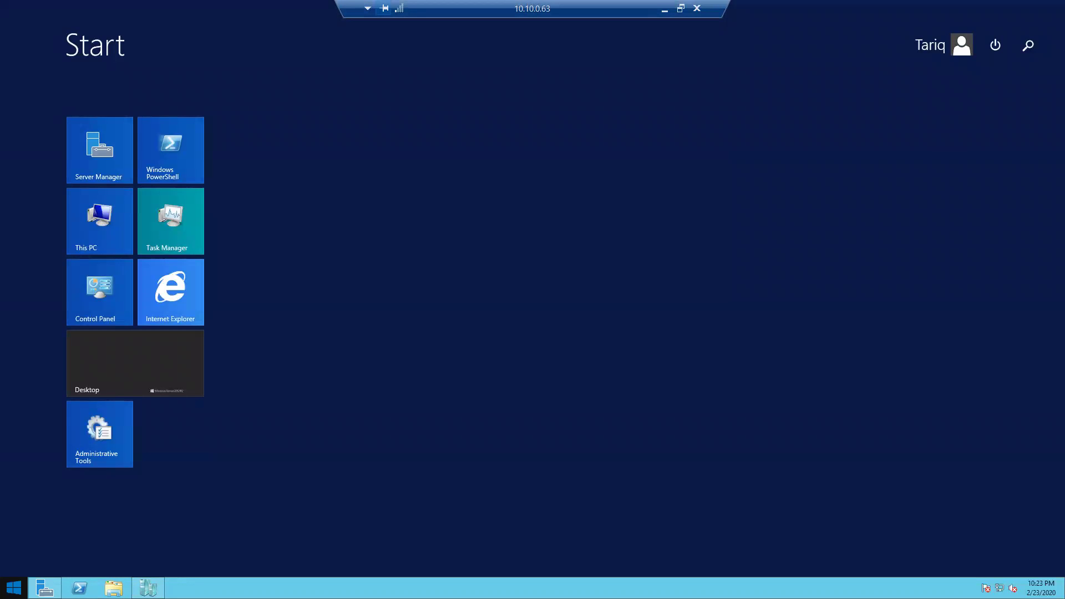
text(h)
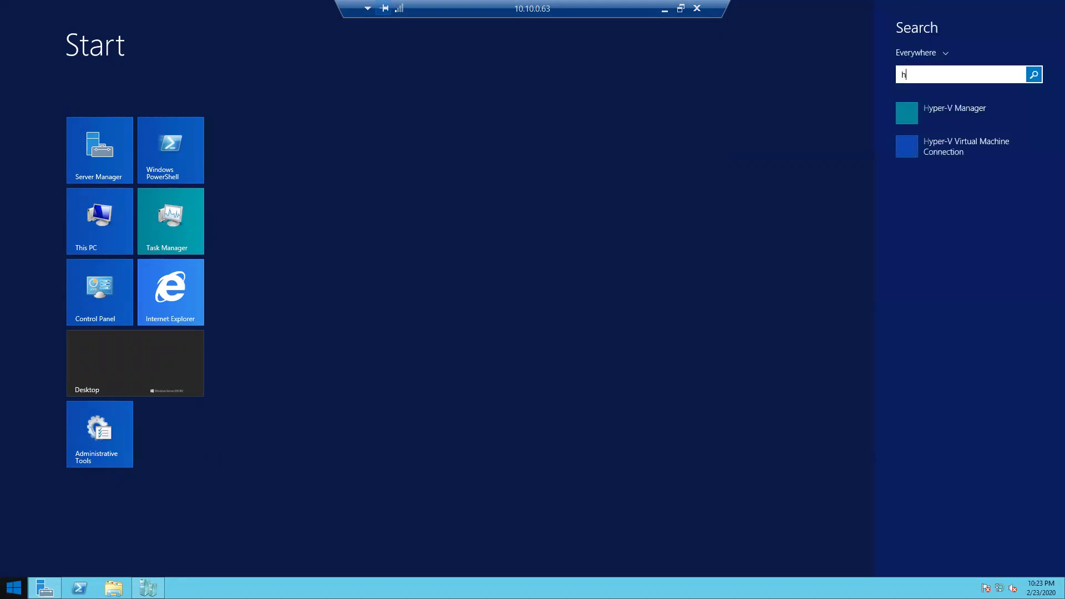
text(yper-V Manager)
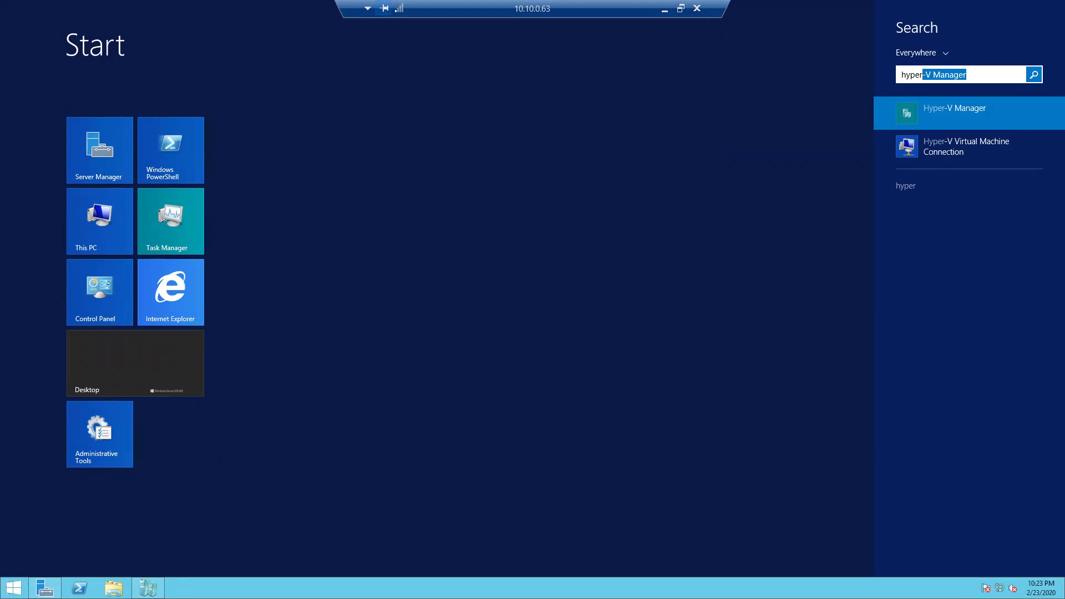
key(Return)
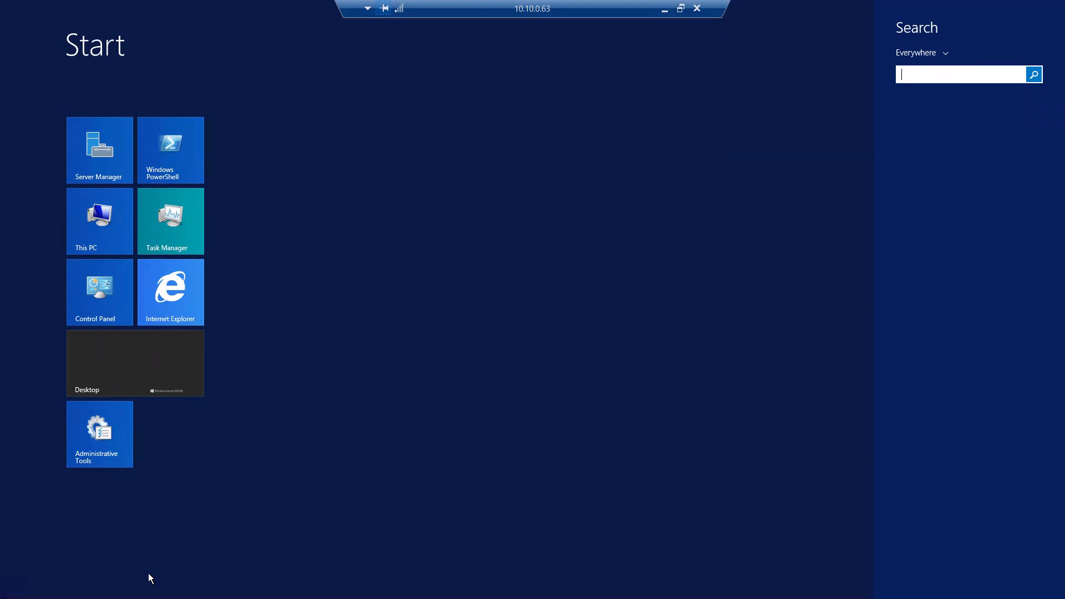
click(323, 397)
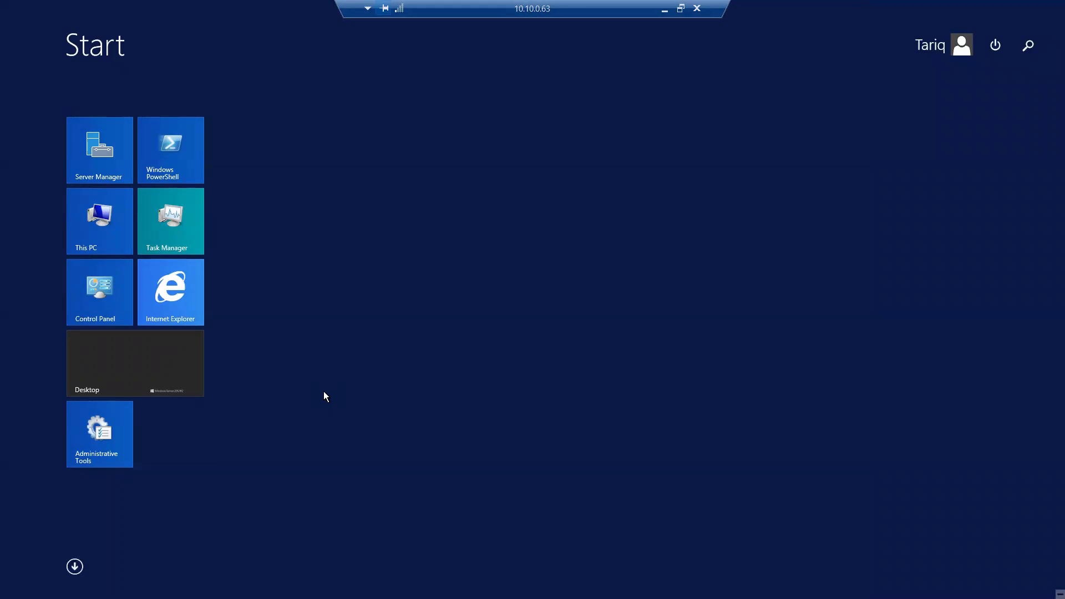
click(74, 567)
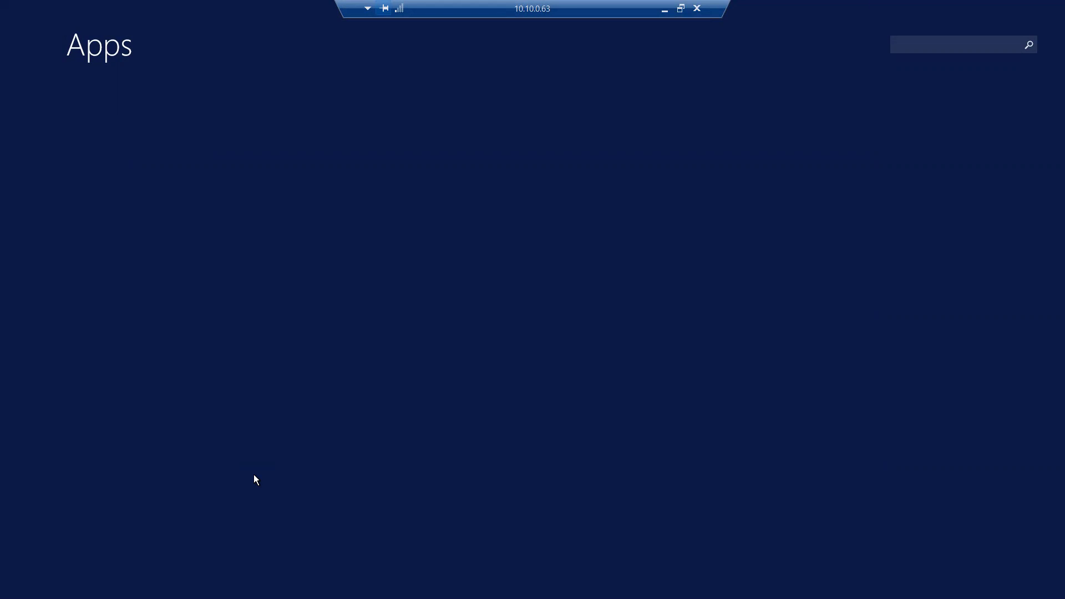
key(alt+Tab)
key(alt+Tab)
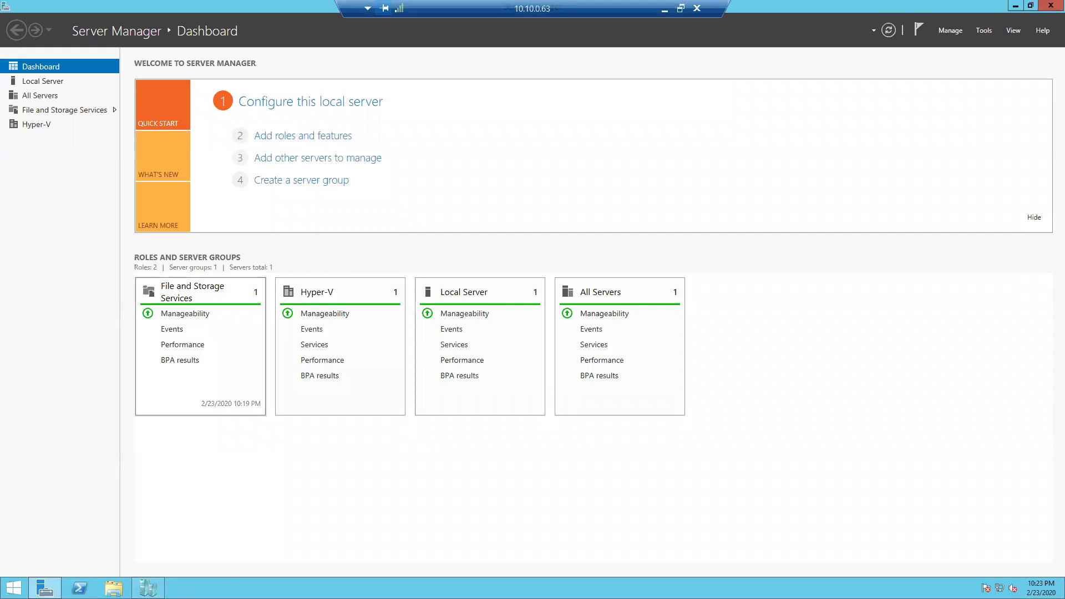
- Switch to Hyper-V Manager, start creating a new virtual machine on server SRV-VM01, and pass the wizard's introduction
click(148, 588)
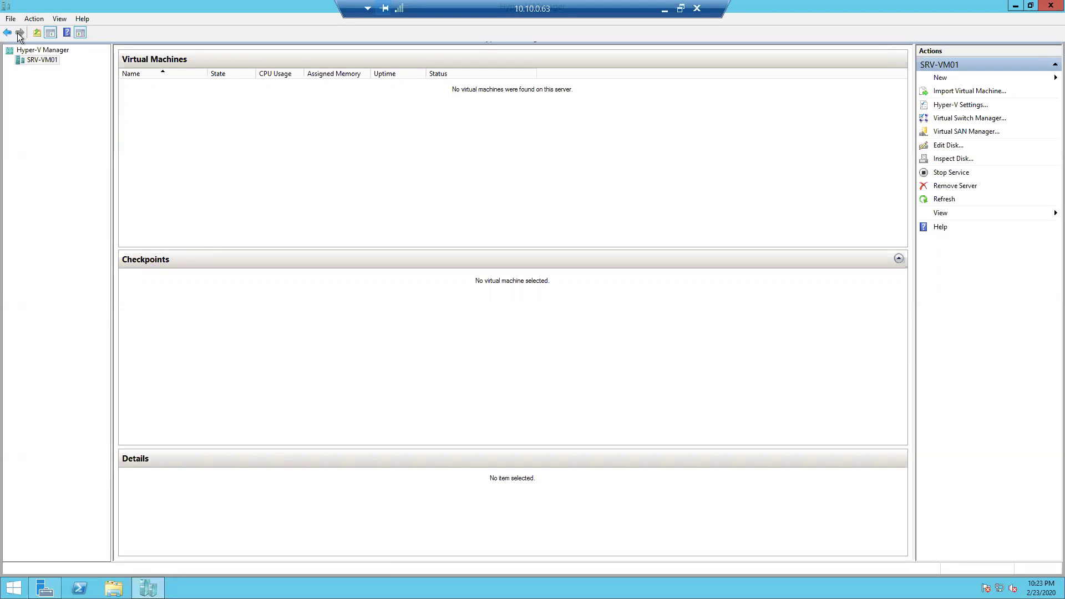
right_click(40, 61)
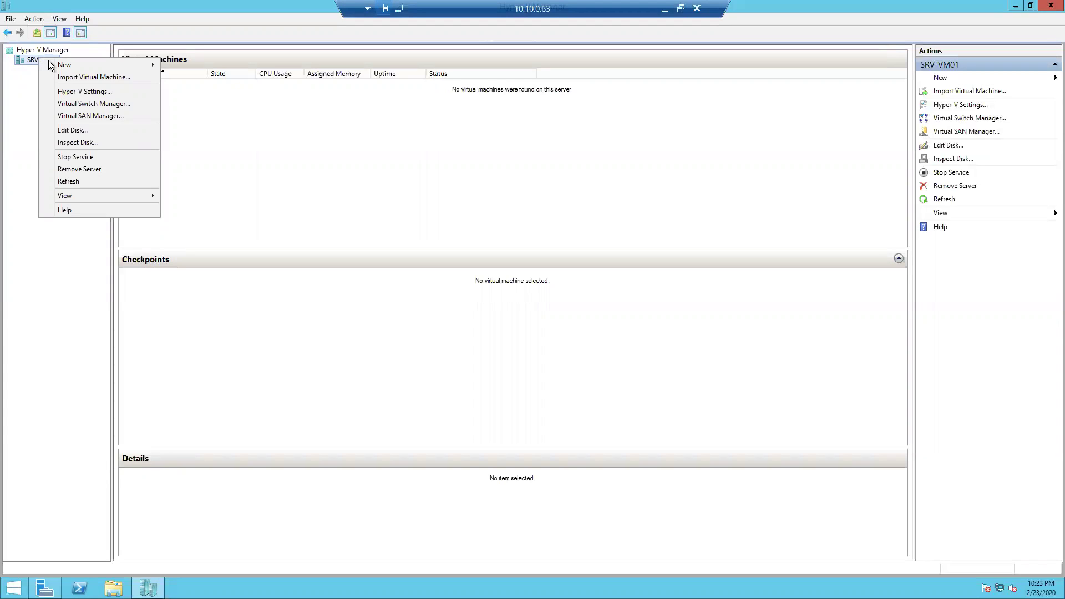
mouse_move(69, 69)
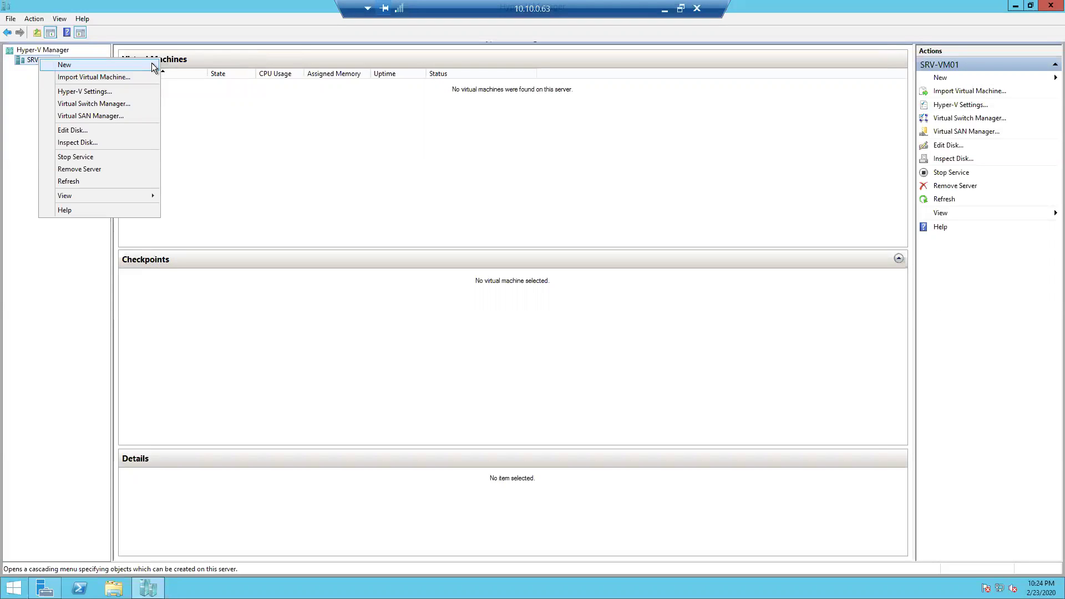
mouse_move(153, 65)
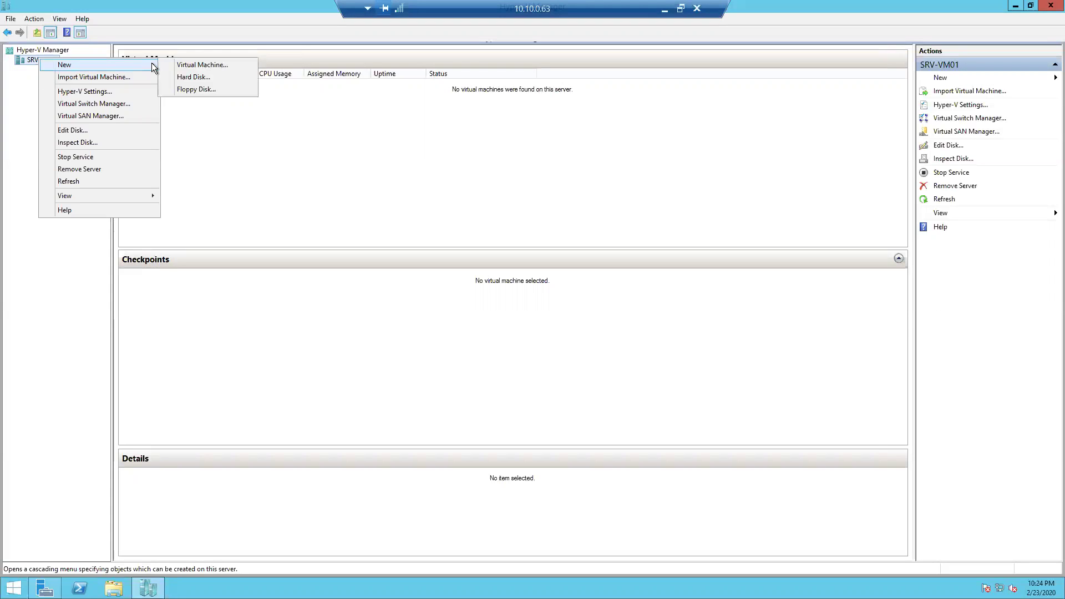
click(188, 65)
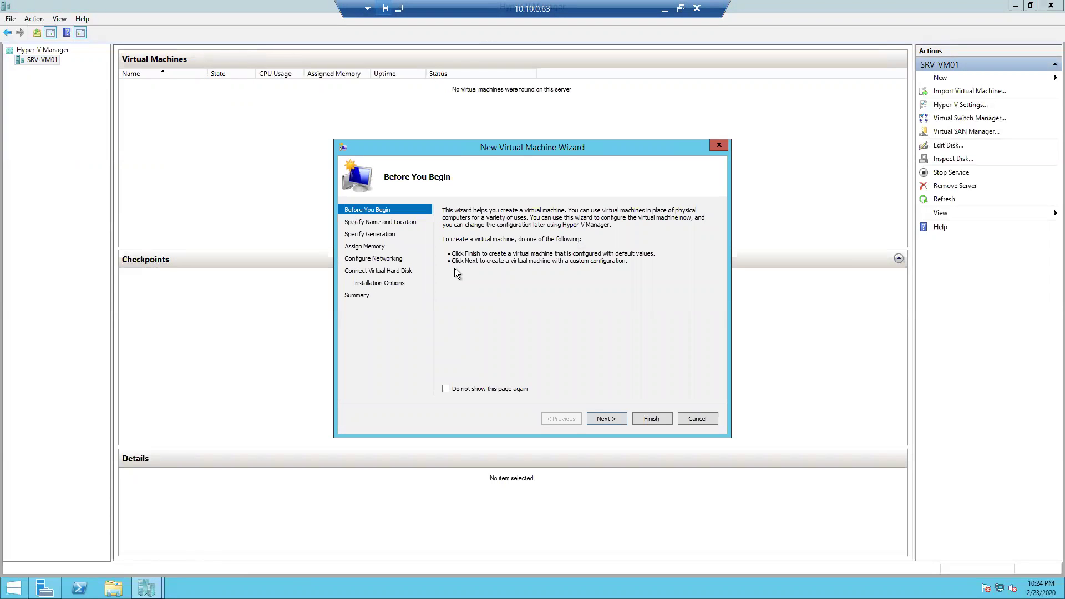
click(598, 418)
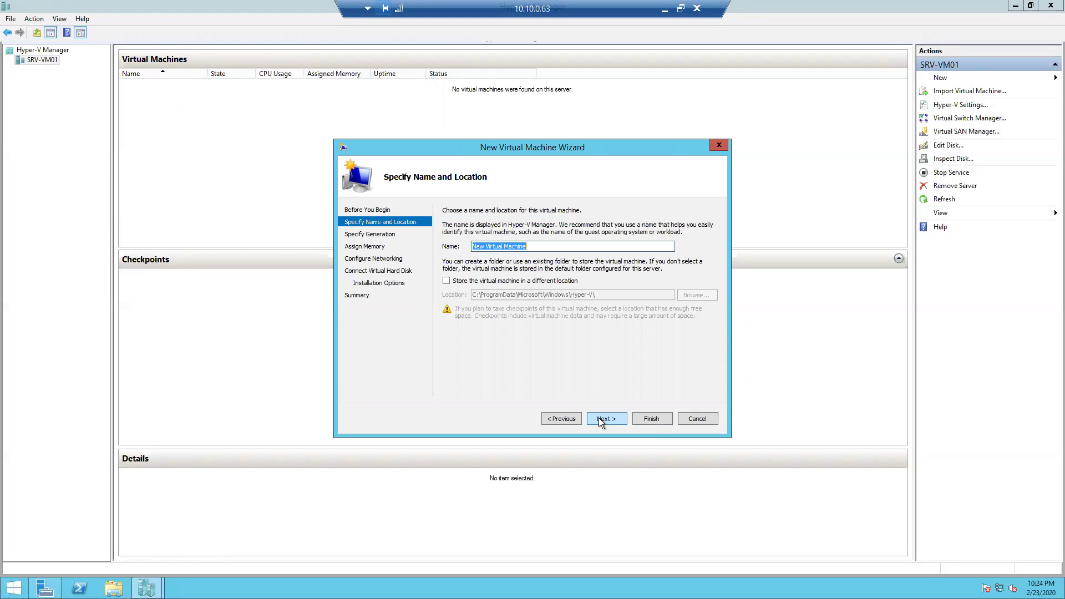
- Name the virtual machine "Demo VM on Hyper V" and accept Generation 1
text(Demo VM on Hyper V)
click(611, 420)
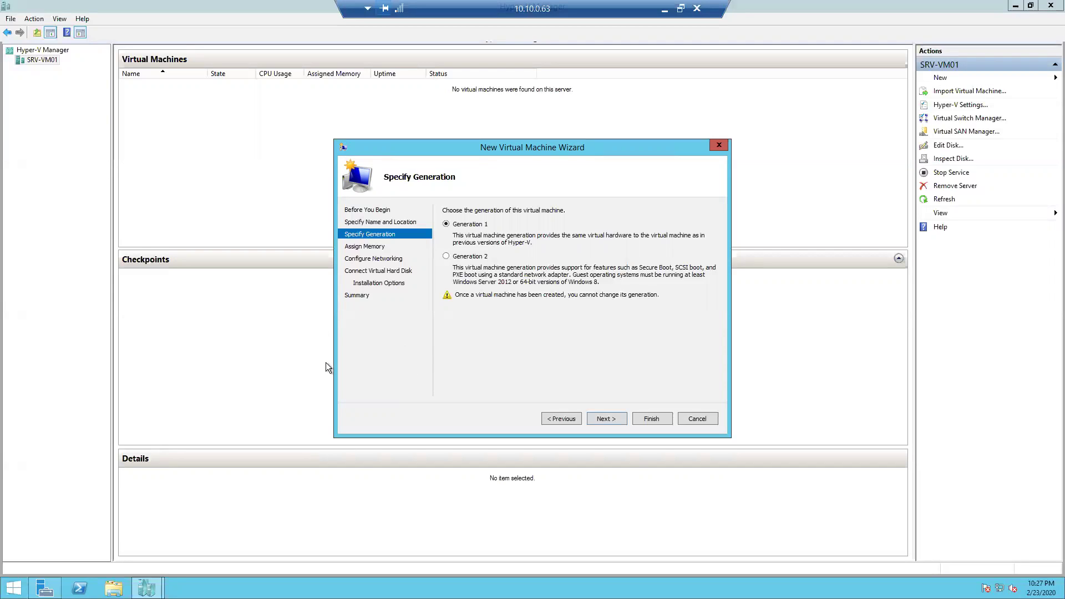
click(605, 420)
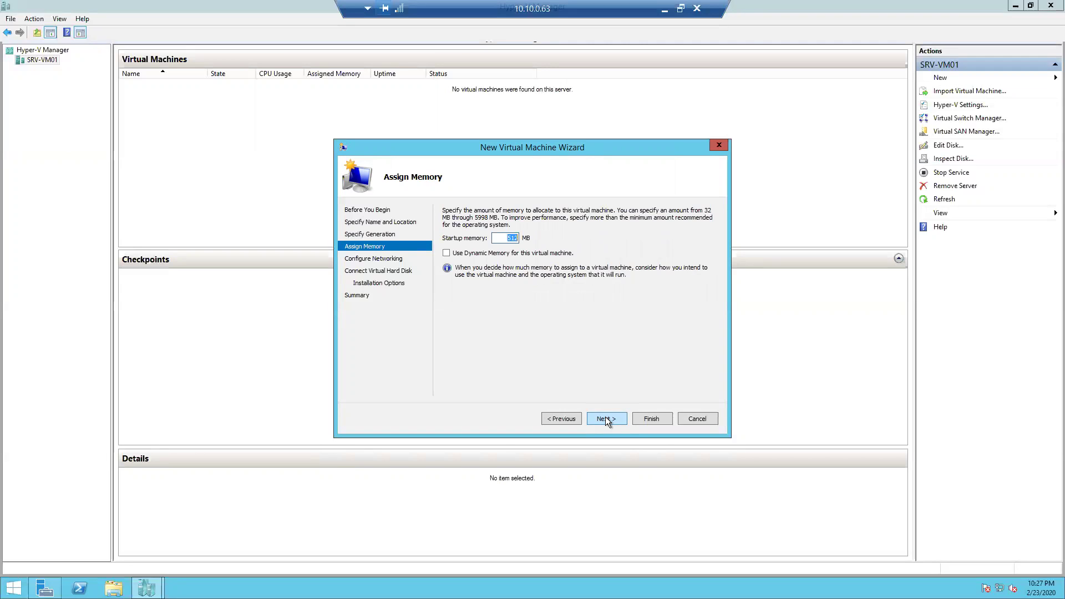
- Set the virtual machine's startup memory to 2048 MB
text(20)
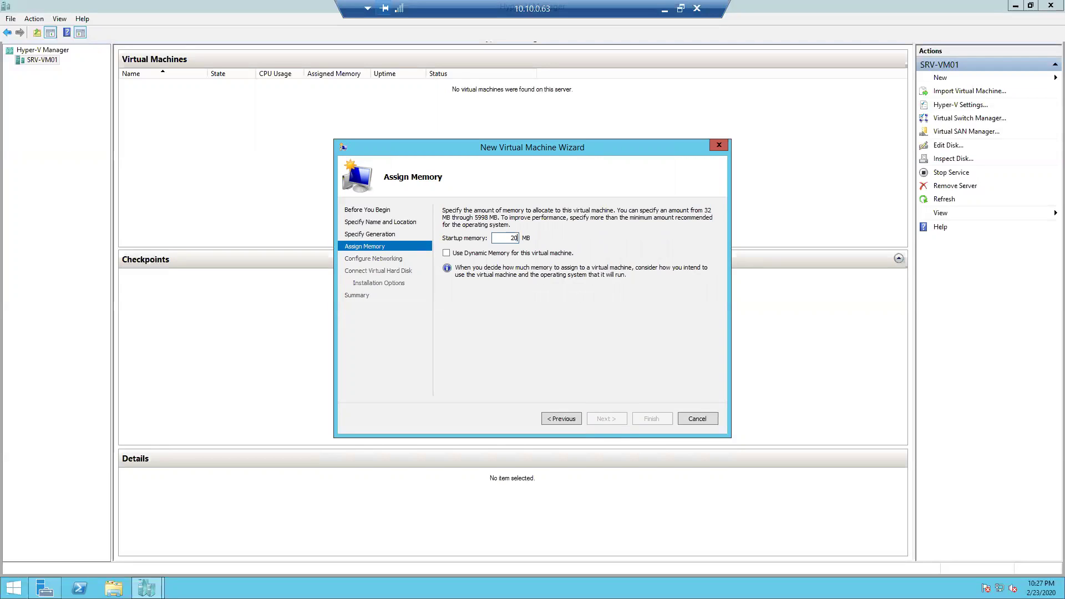
text(48)
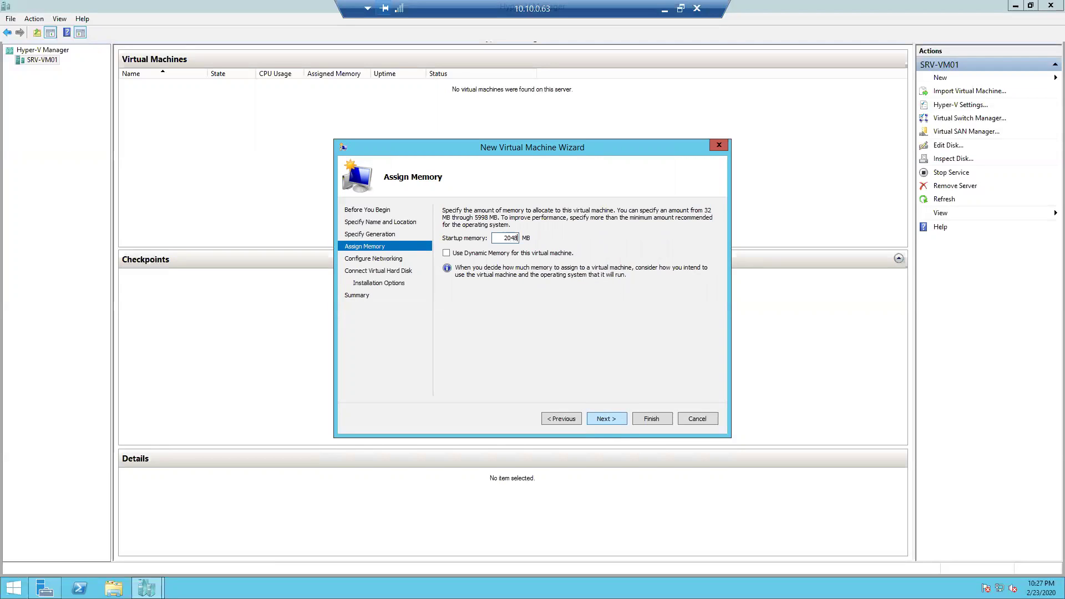
click(611, 421)
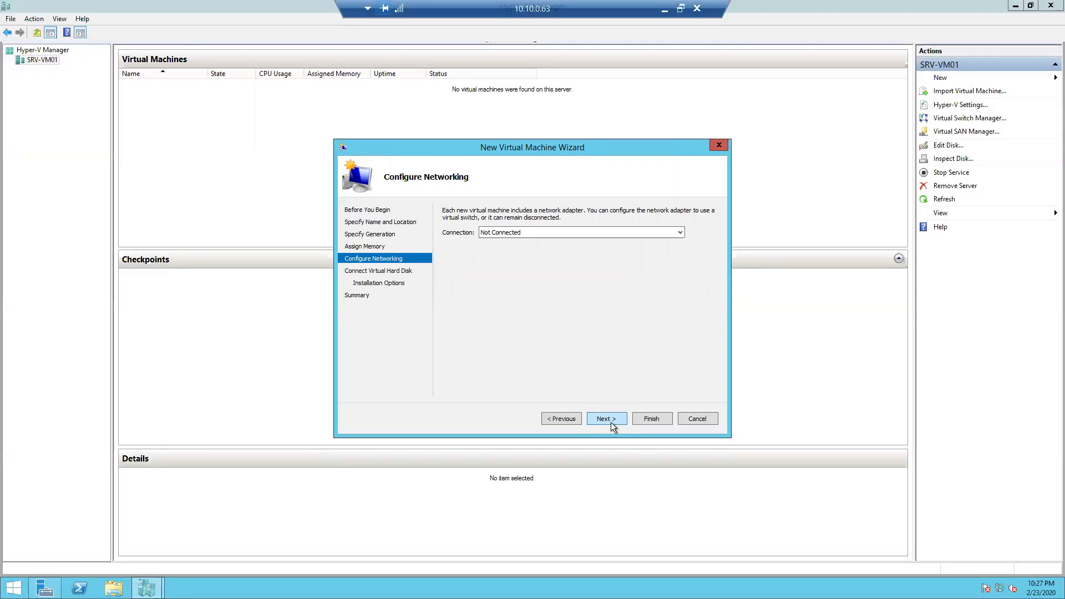
- Connect the virtual machine's network adapter to the Broadcom BCM5709C NetXtreme II GigE (NDIS VBD Client) #51 - Virtual Switch
click(584, 232)
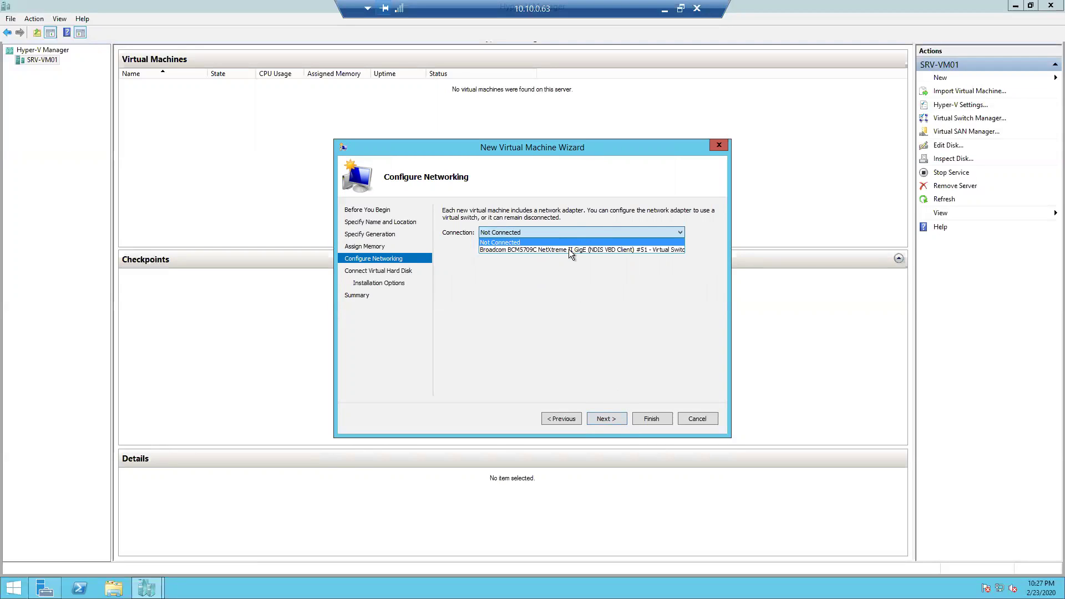
click(571, 250)
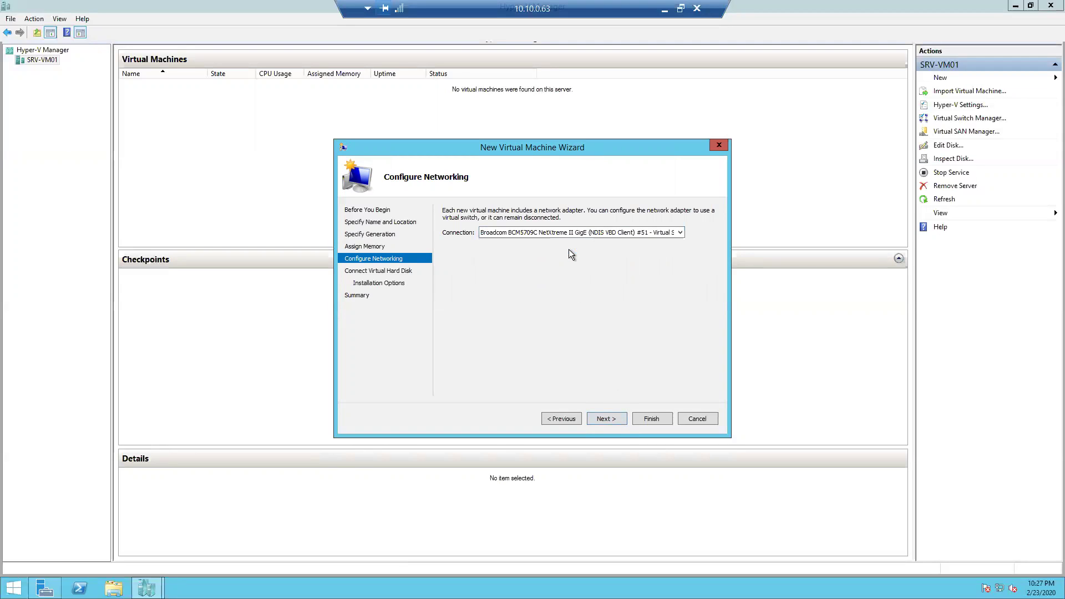
click(605, 420)
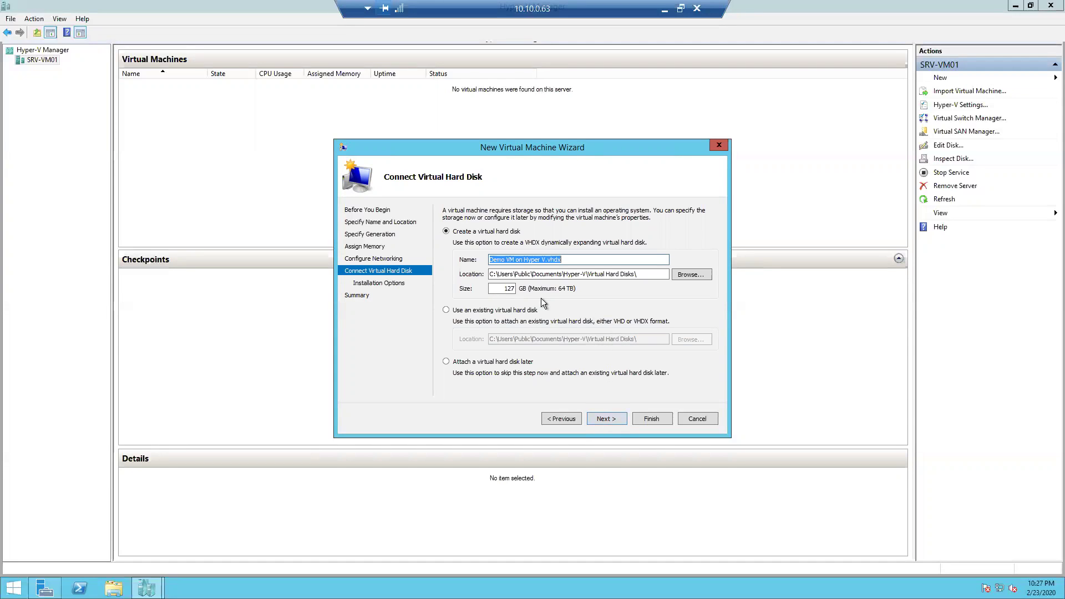
- Create a new virtual hard disk, Demo VM on Hyper V.vhdx, in the default Virtual Hard Disks folder
click(689, 276)
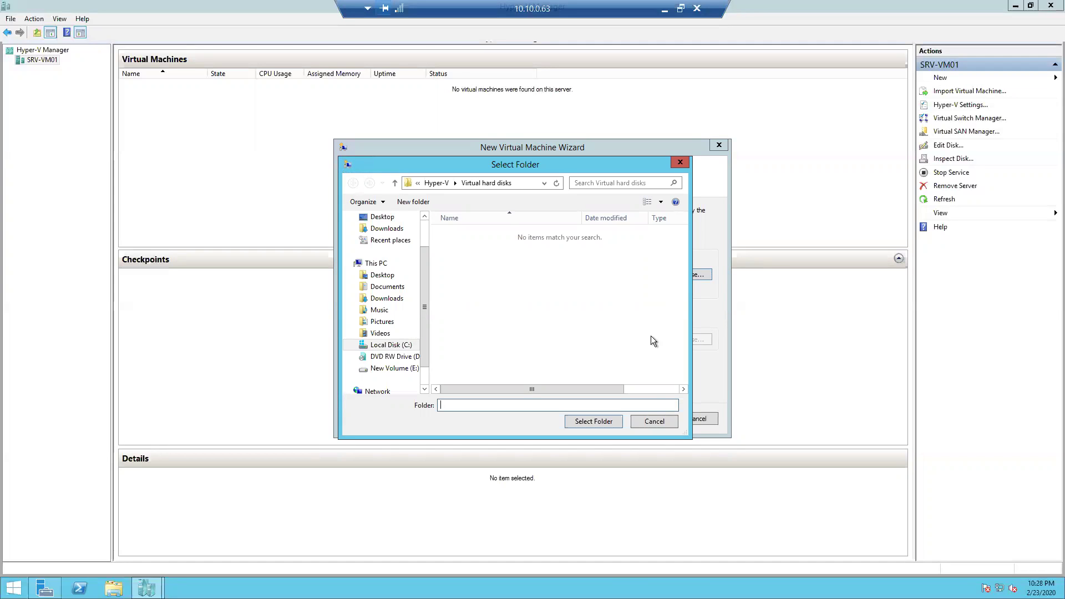
click(655, 422)
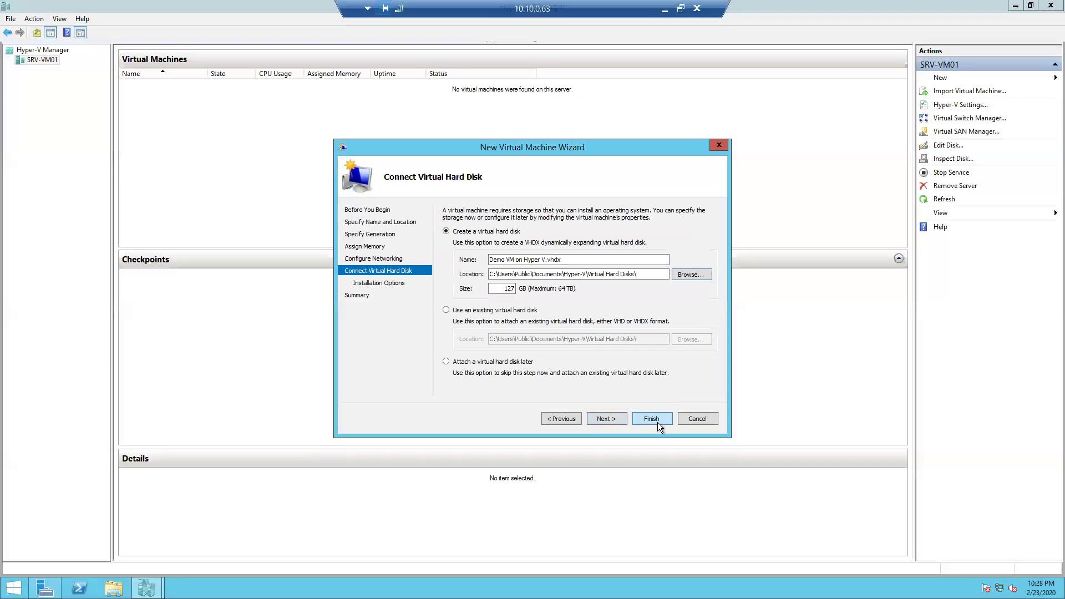
double_click(511, 289)
click(604, 420)
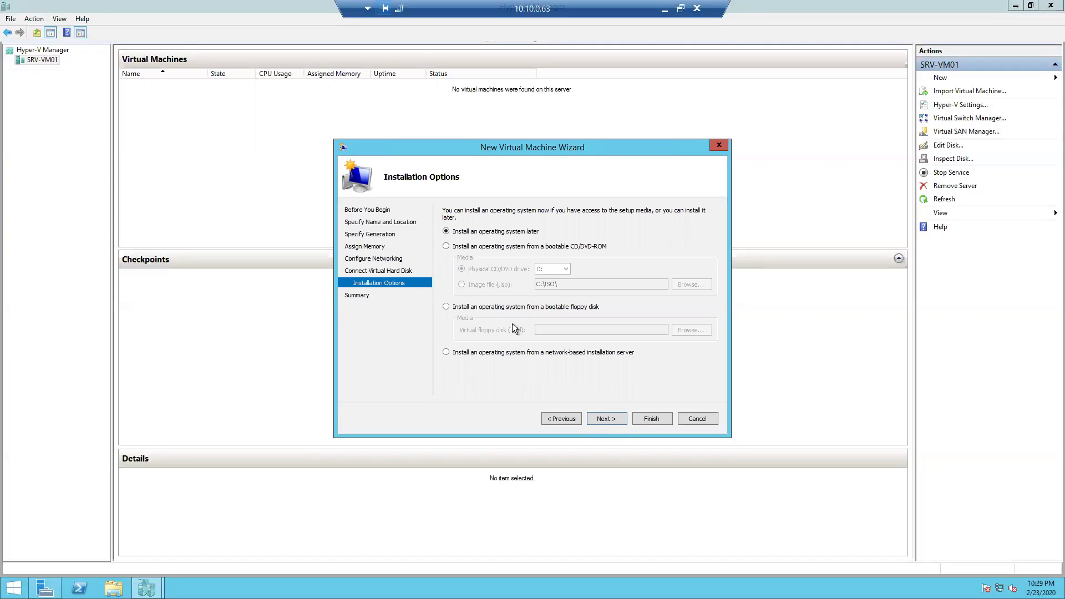
click(447, 246)
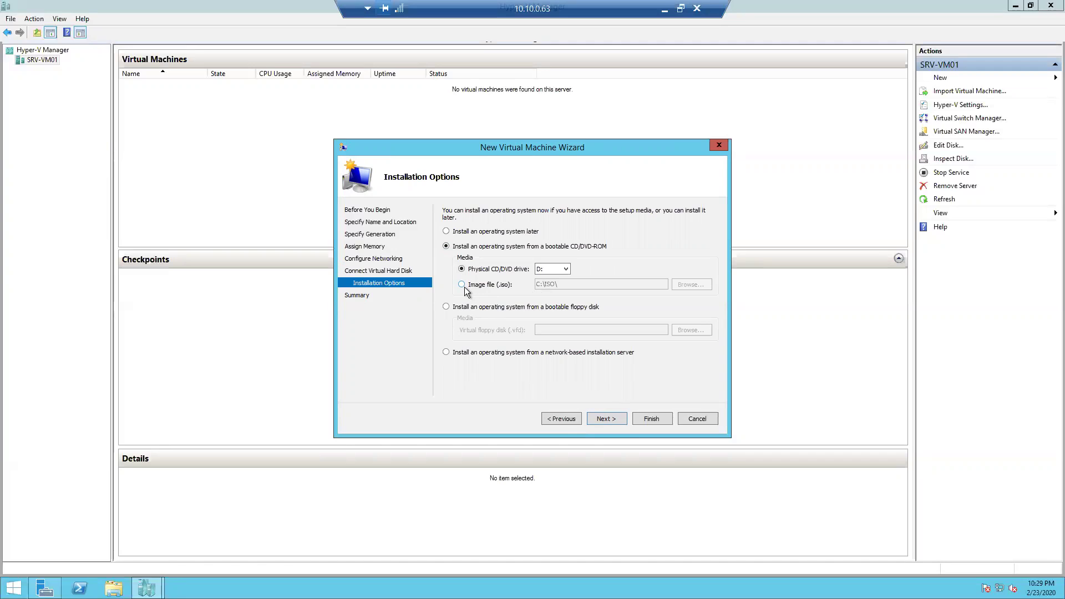
click(463, 286)
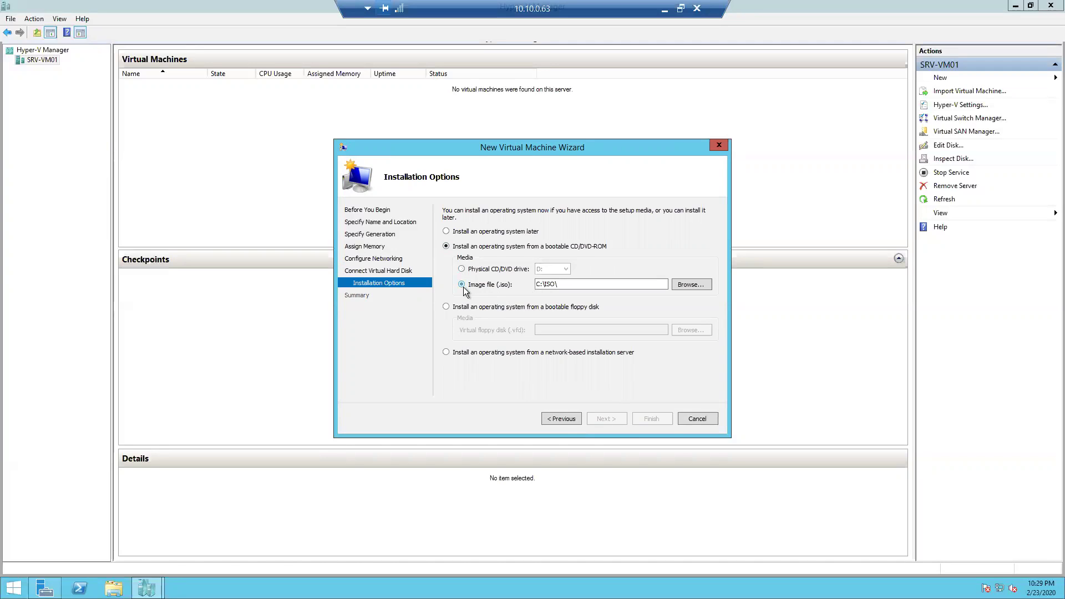
click(690, 286)
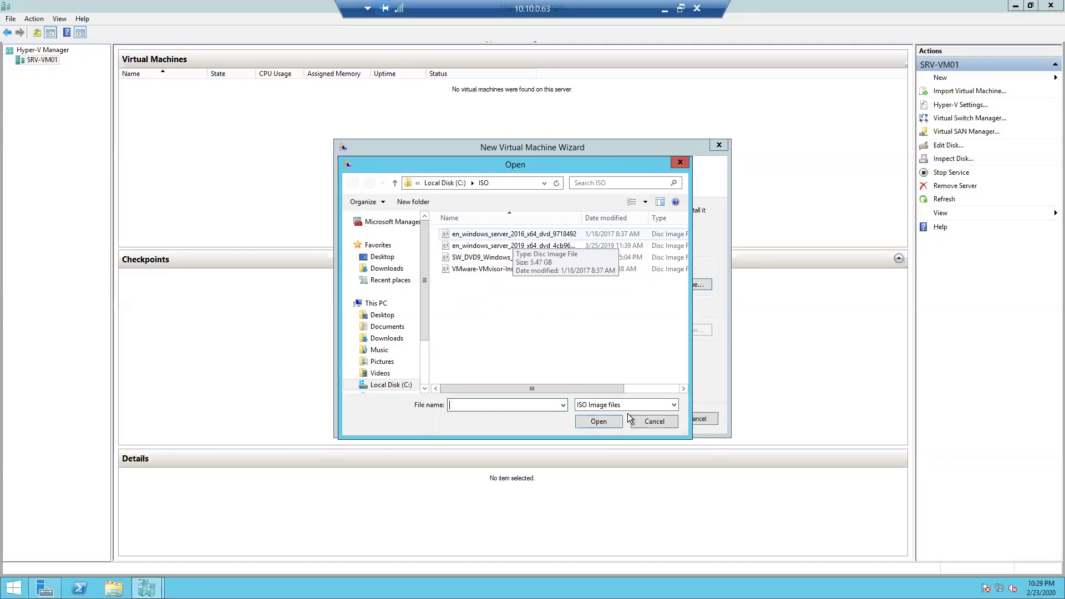
click(653, 422)
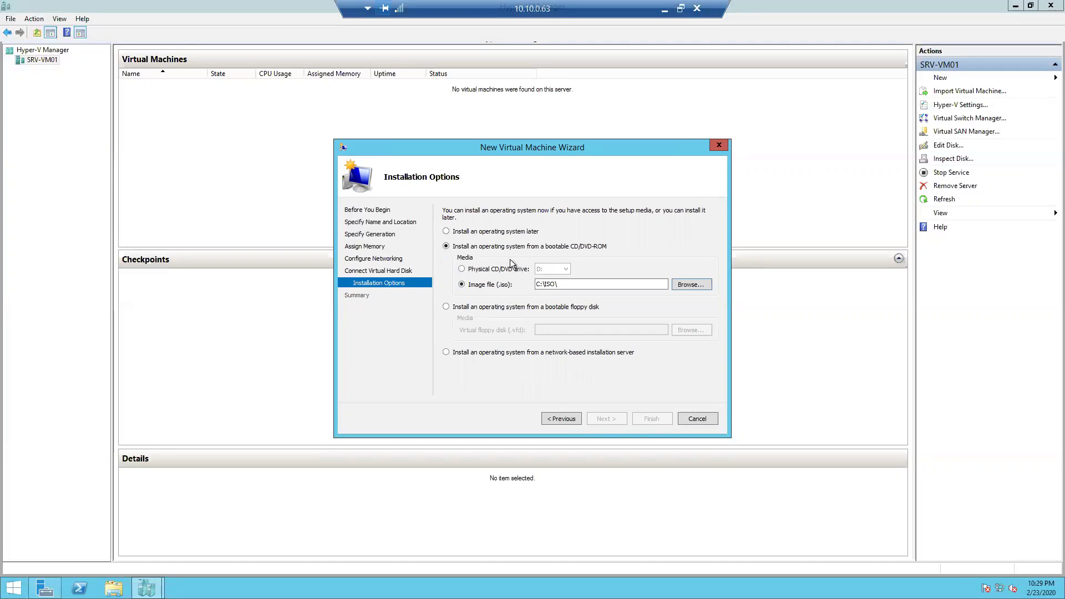
click(489, 233)
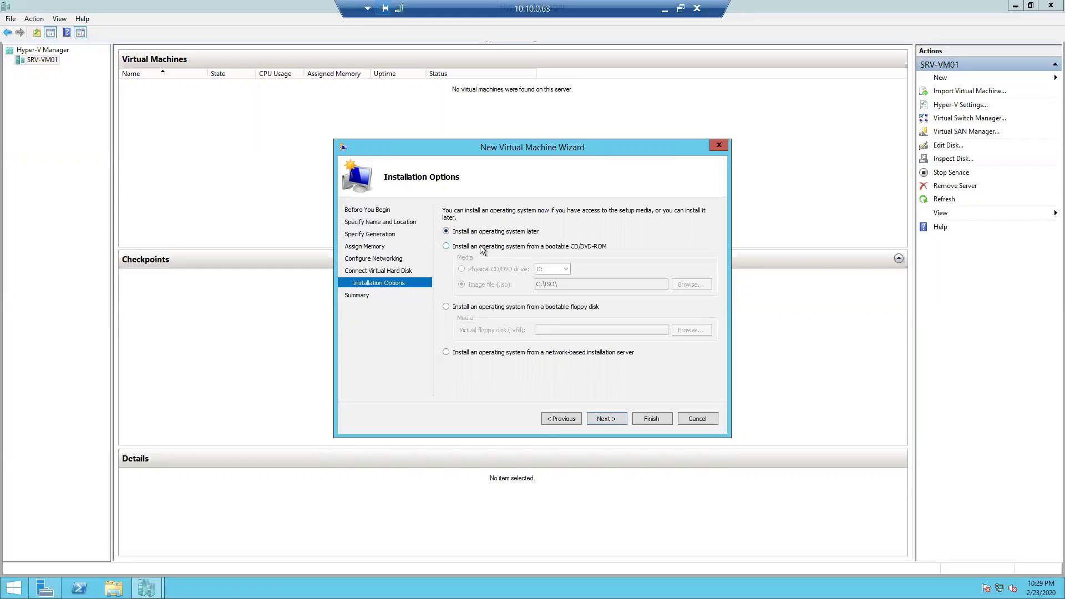
click(481, 247)
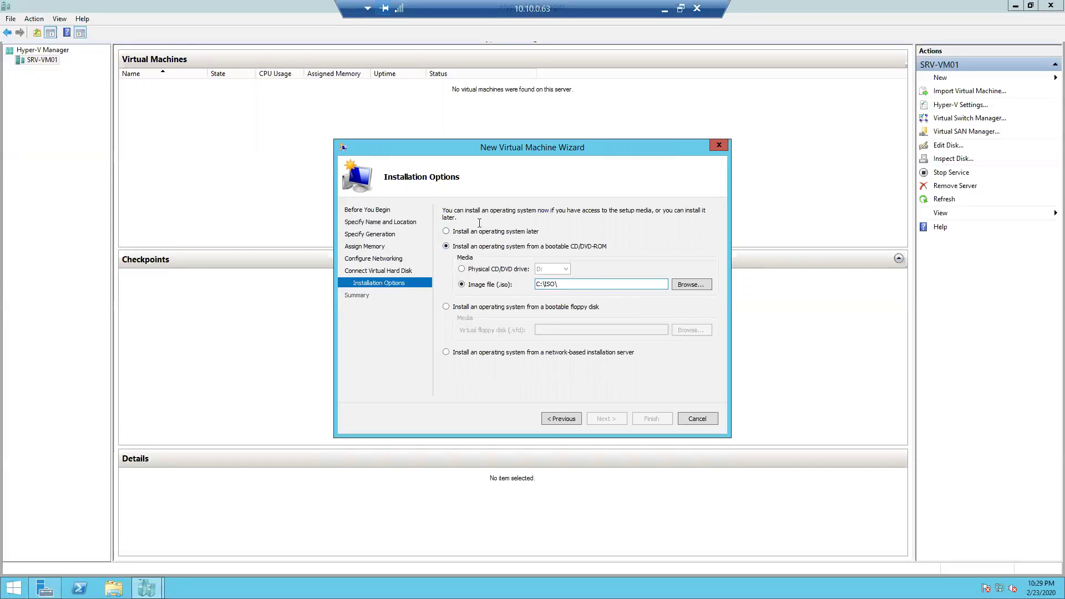
- Choose the option "Install an operating system later", finish creating the virtual machine, and select it in the list
click(487, 233)
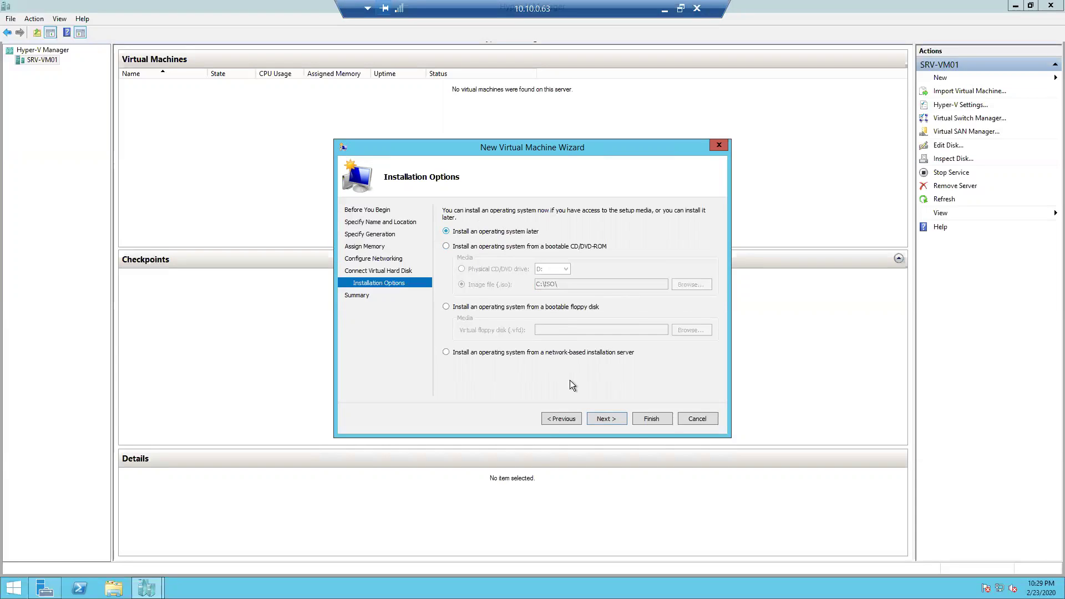
click(607, 419)
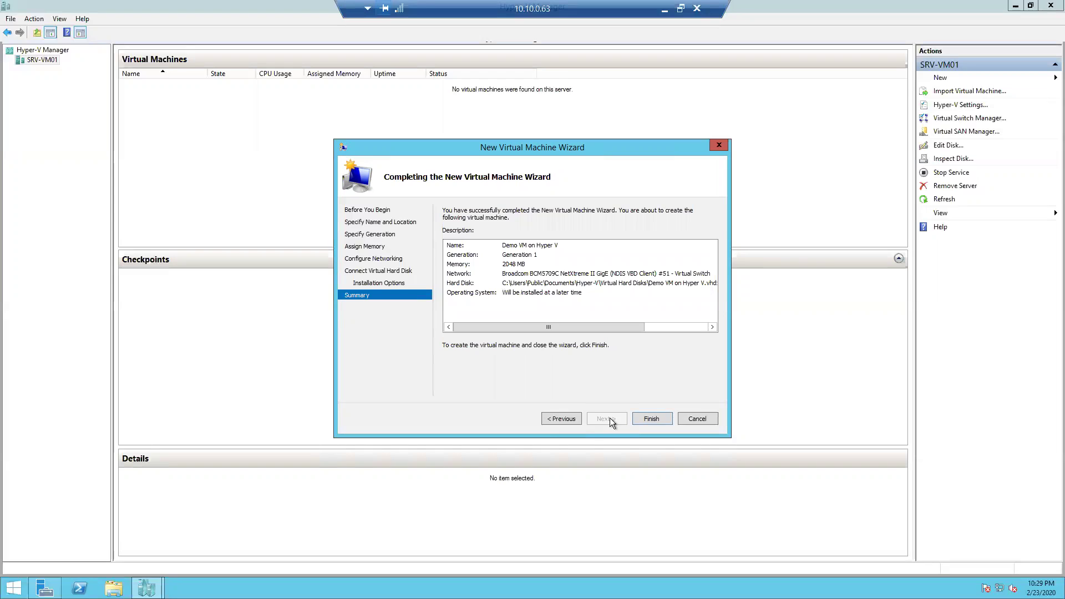
drag(594, 324, 488, 324)
click(650, 418)
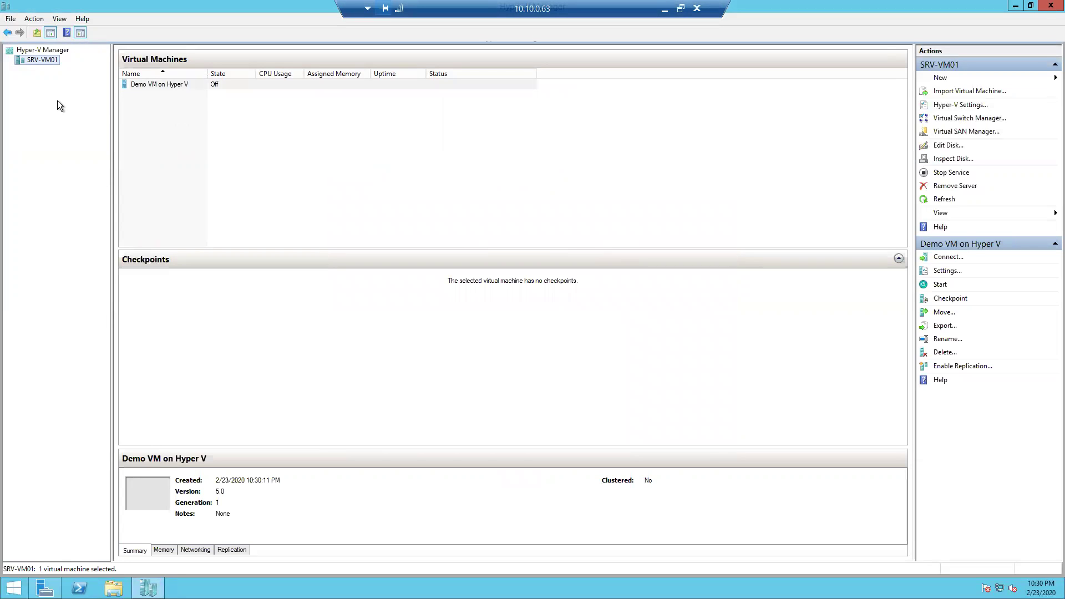
click(169, 86)
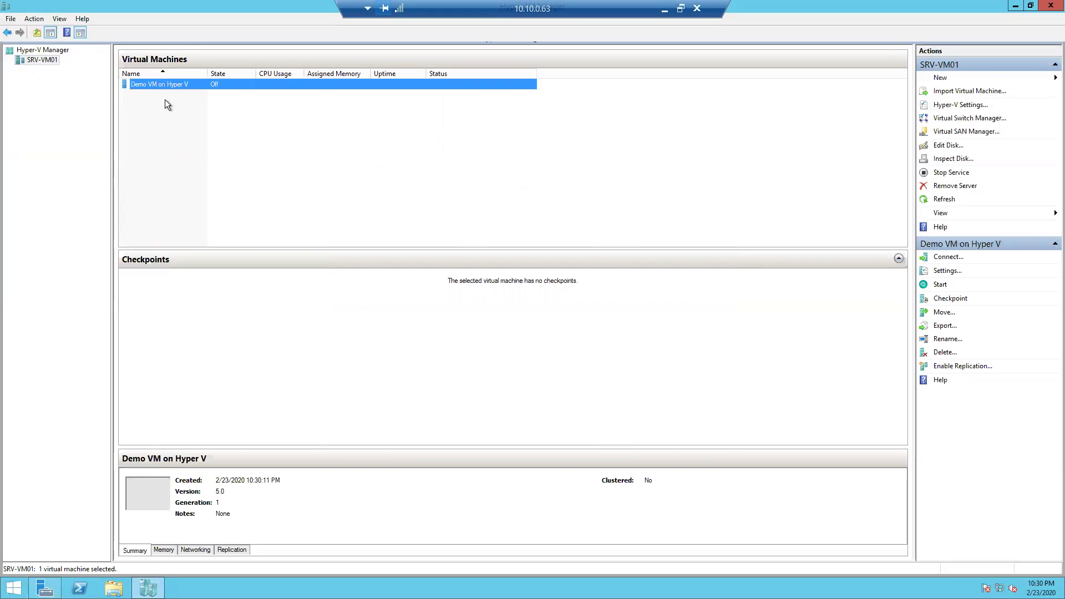